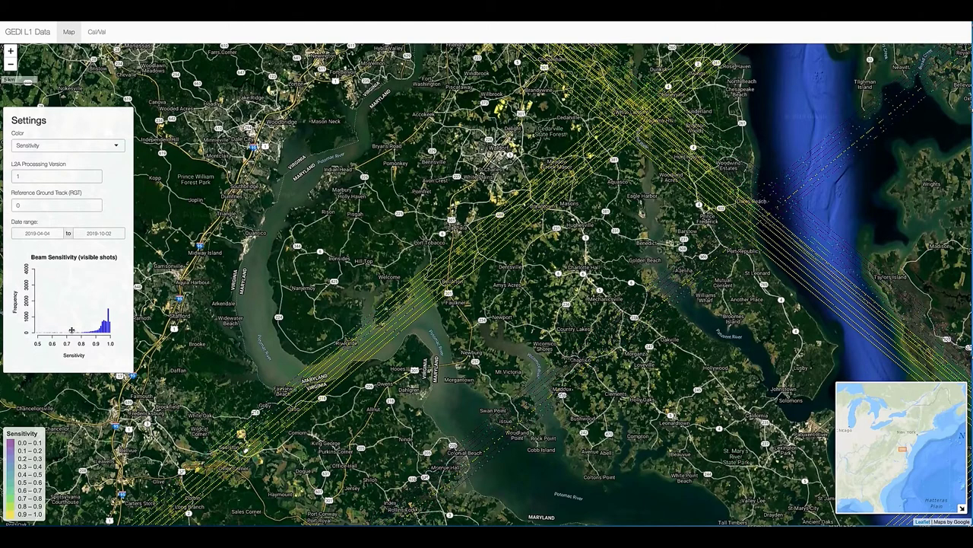
Step: From the Cal/Val Example Waveforms table, map the Bare Ground shot (row 8) in Maryland
click(104, 34)
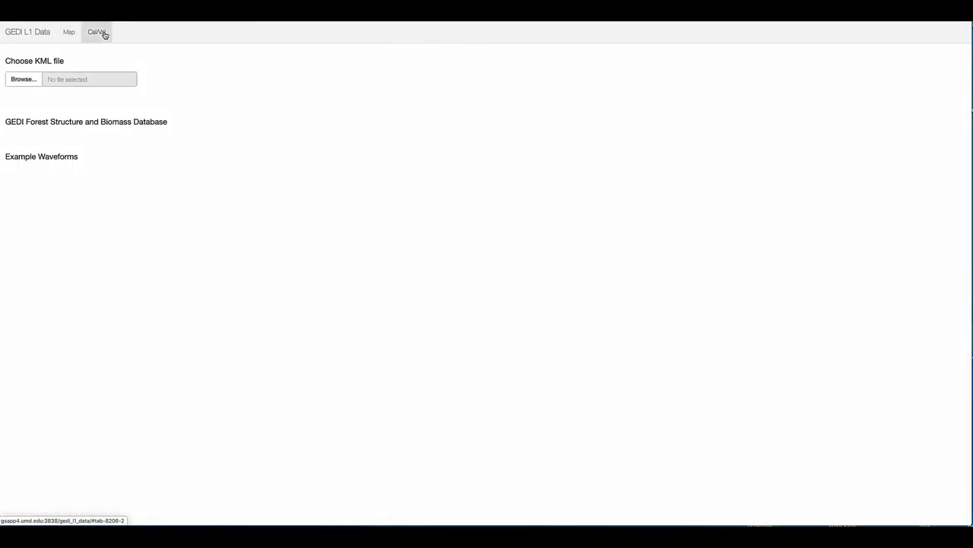
scroll(180, 217, down, 2)
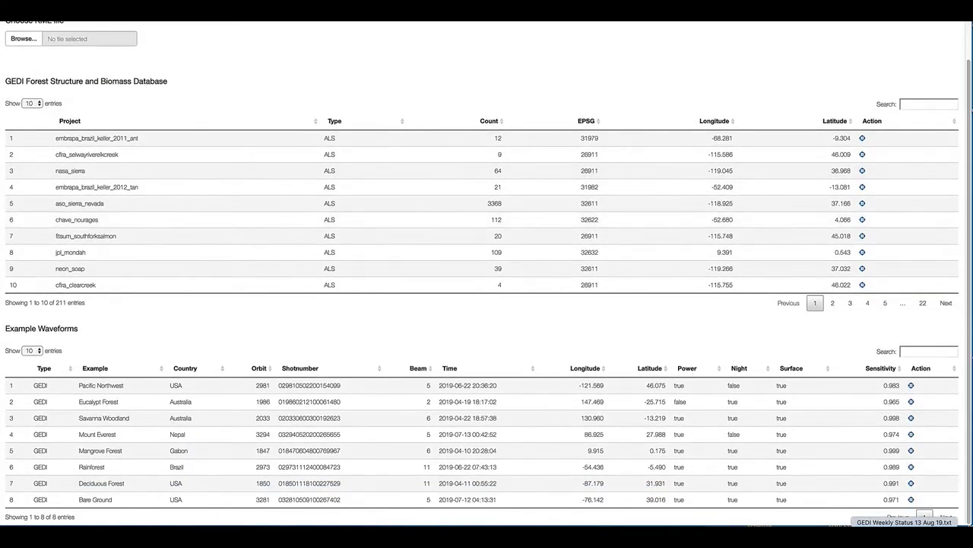
click(910, 499)
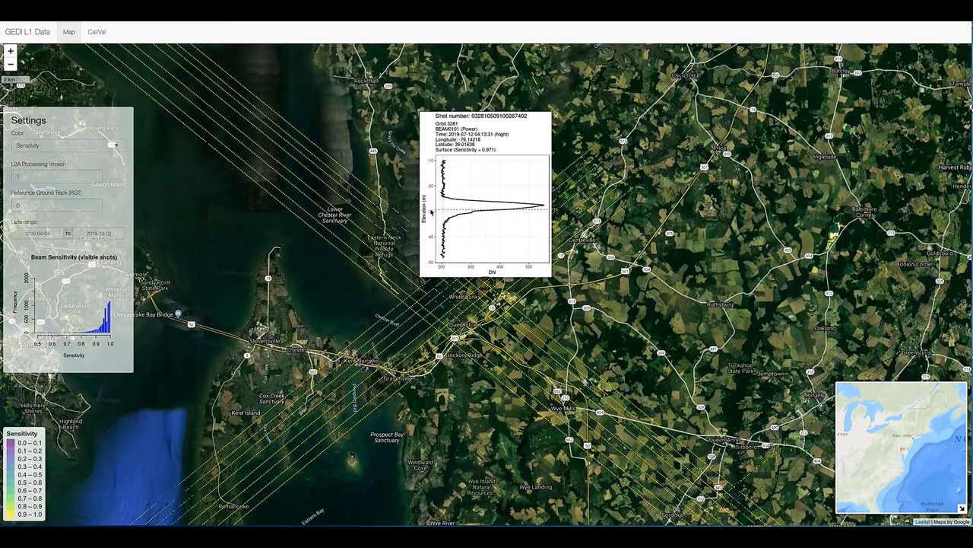
Step: Zoom the map in to the 30 m scale so individual Bare Ground shot dots show
click(10, 53)
click(10, 52)
click(10, 53)
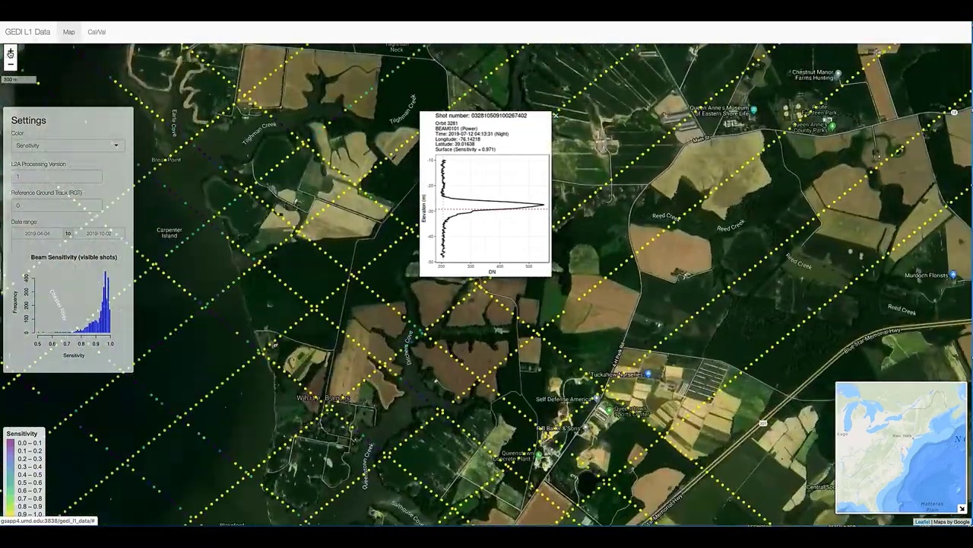
click(10, 52)
click(10, 52)
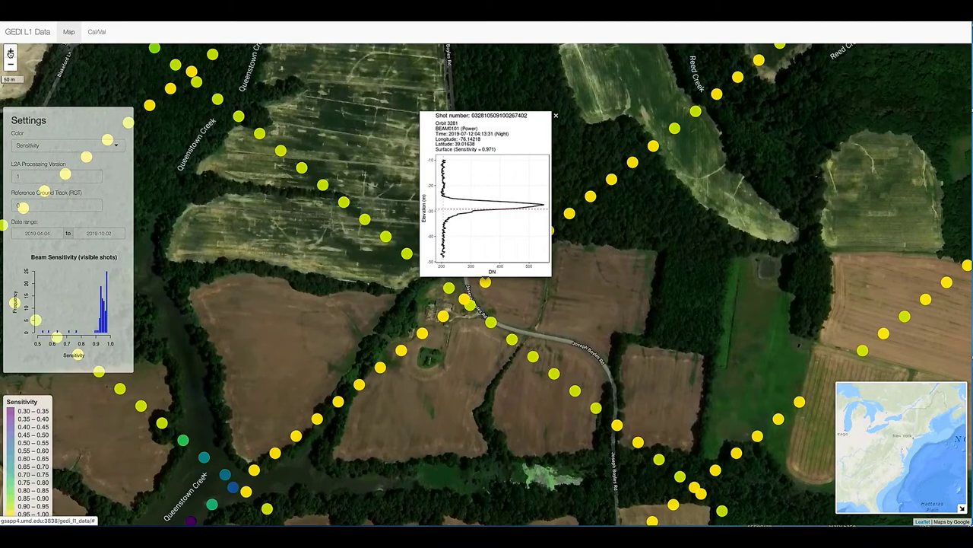
click(10, 53)
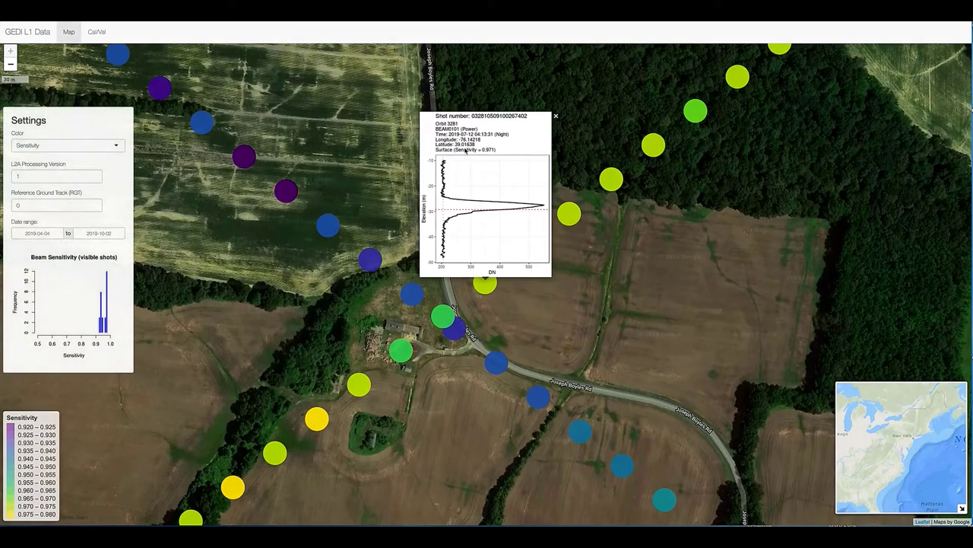
Step: View waveform popups of neighbouring yellow and green shots along the orbit 3281 track
click(555, 117)
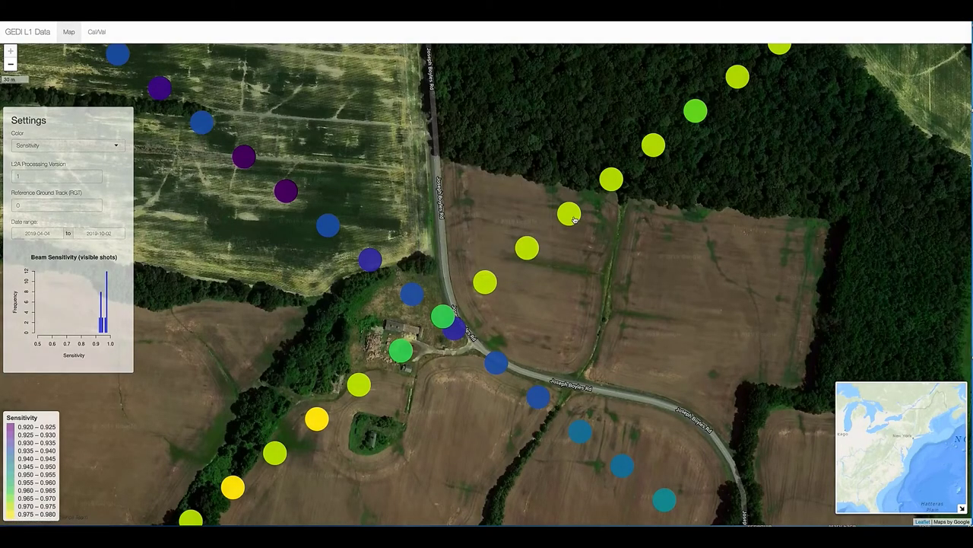
click(572, 218)
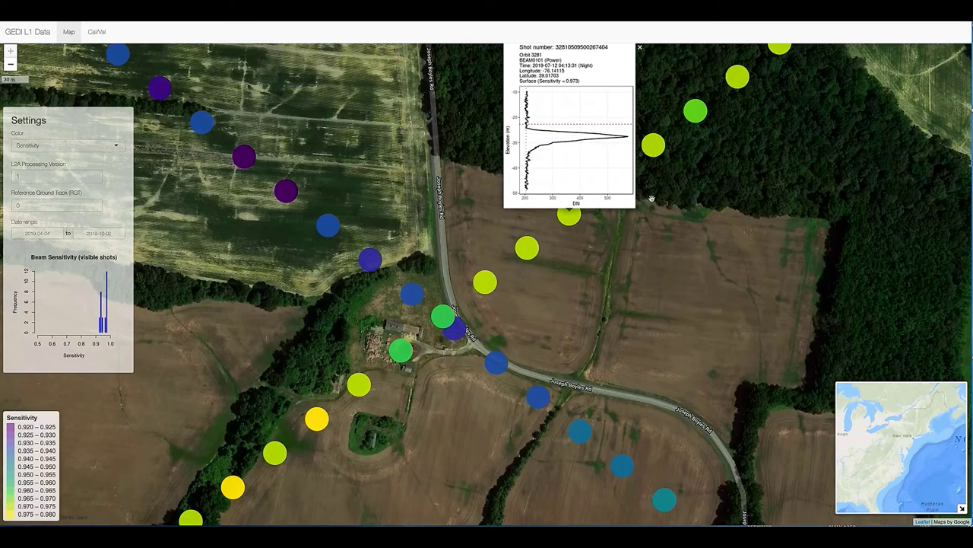
click(640, 47)
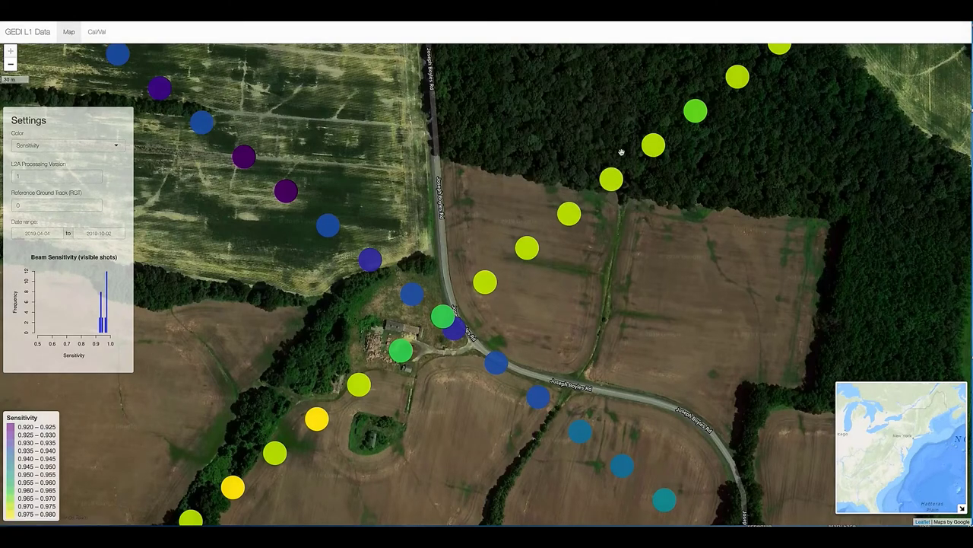
click(615, 180)
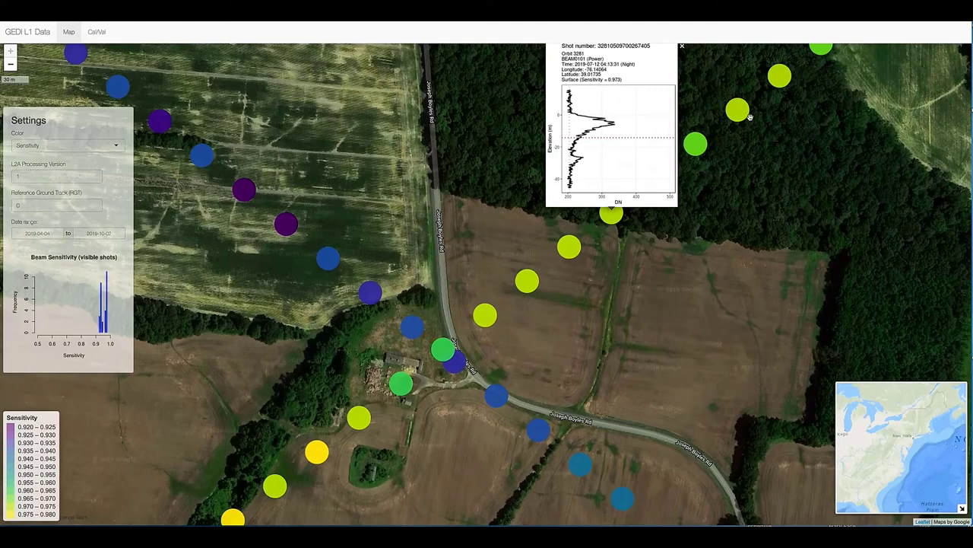
click(700, 149)
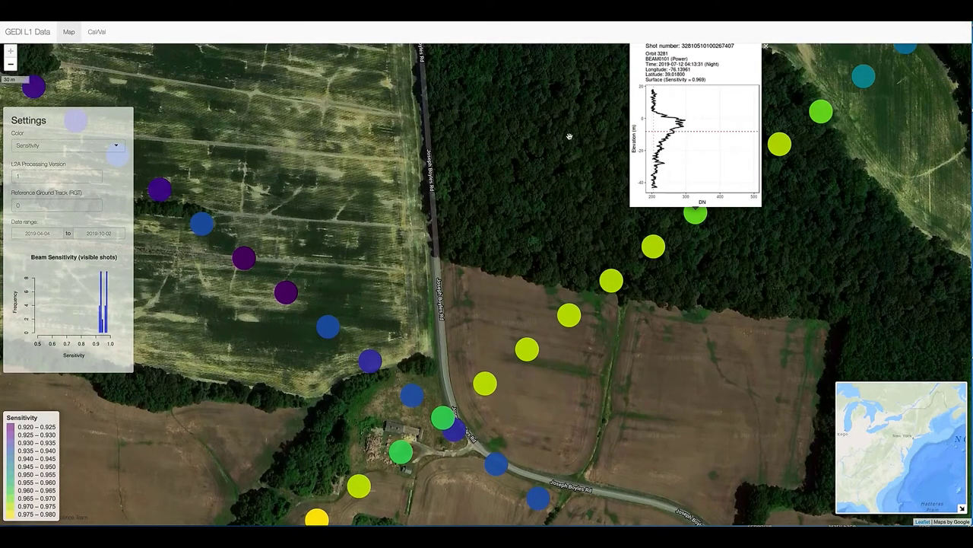
click(117, 145)
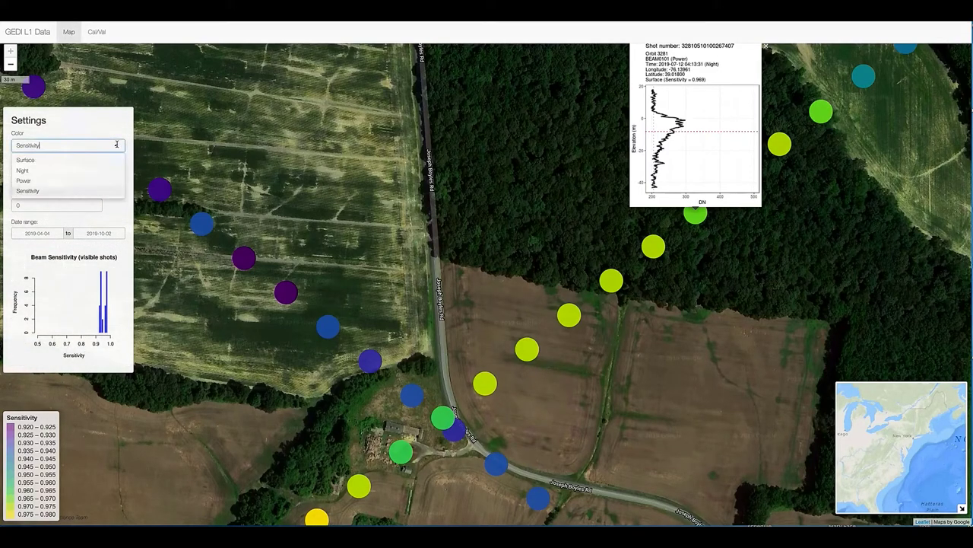
Step: Recolour the shots by Night, then by Surface, then back to Sensitivity
click(50, 170)
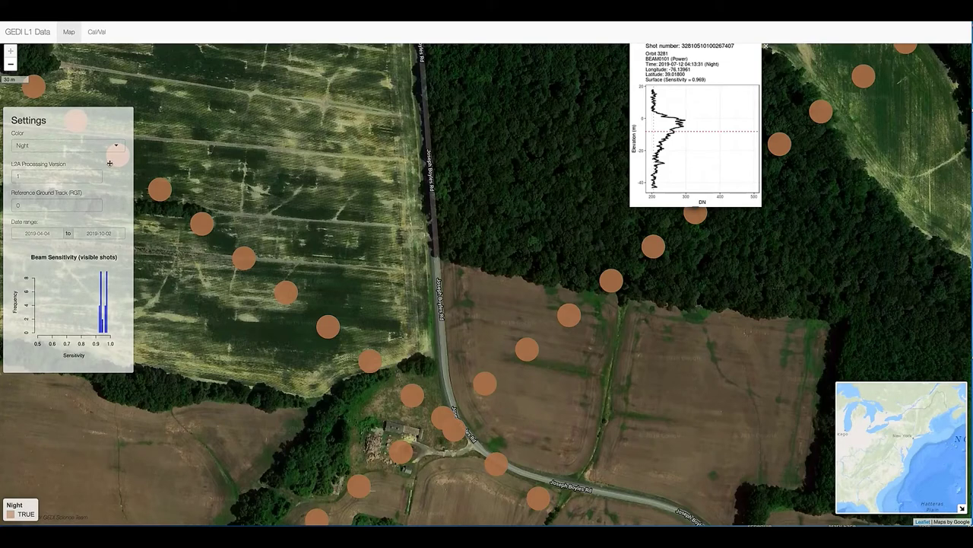
click(117, 147)
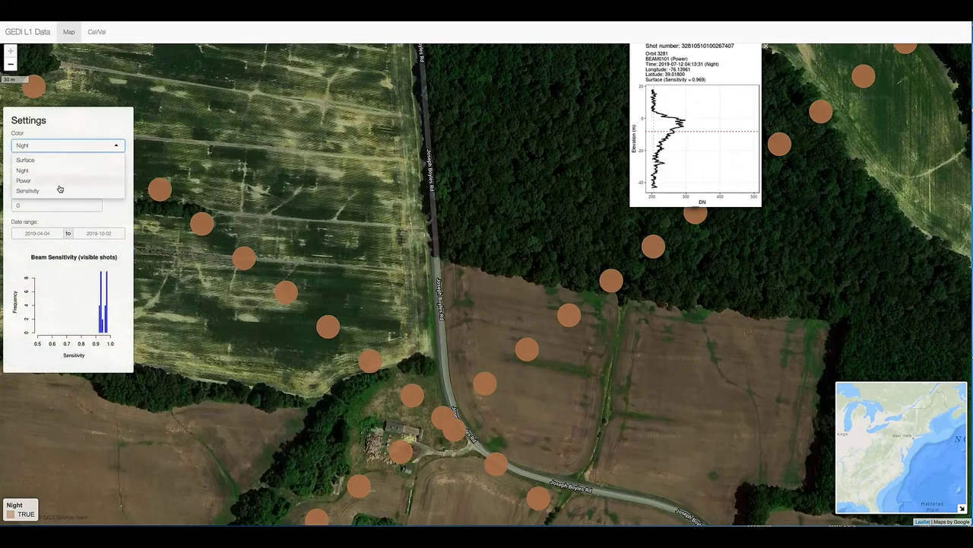
click(61, 161)
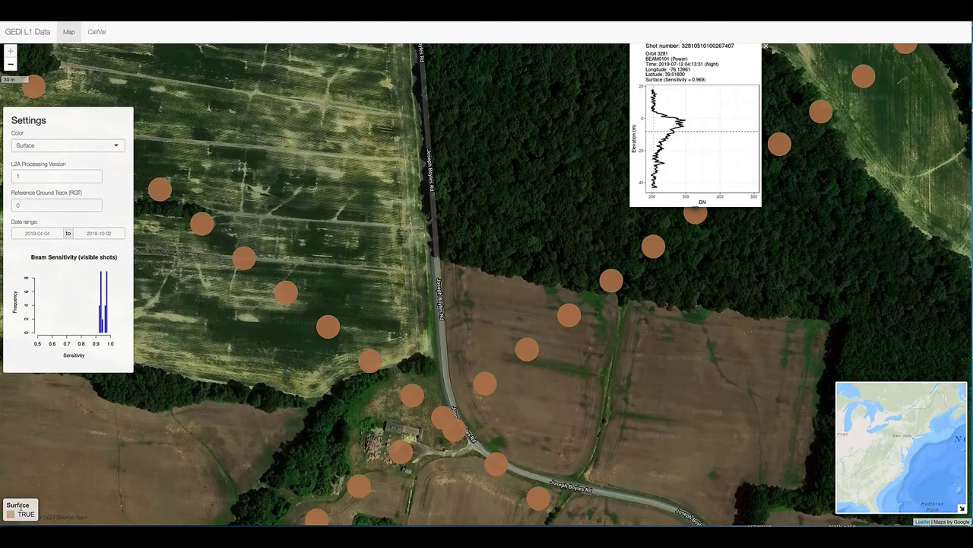
click(118, 147)
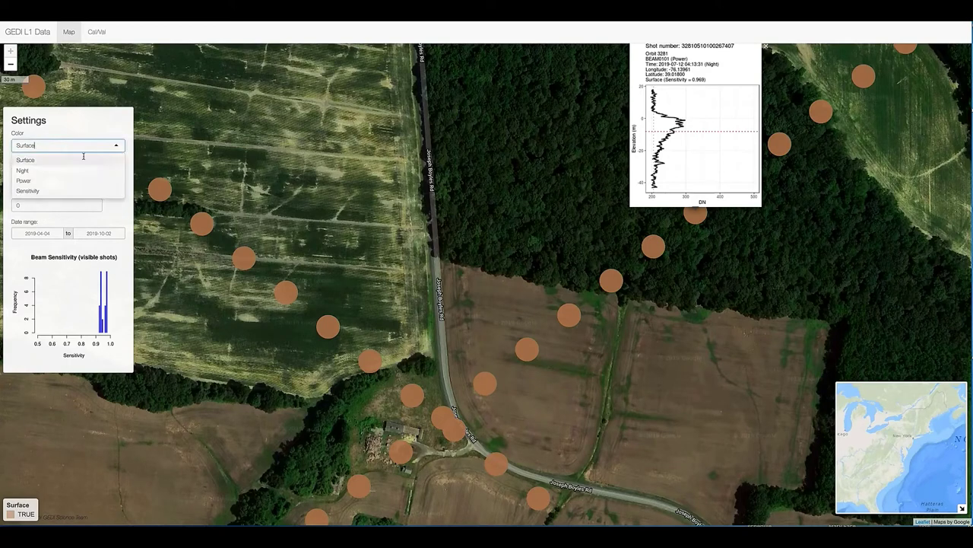
click(46, 192)
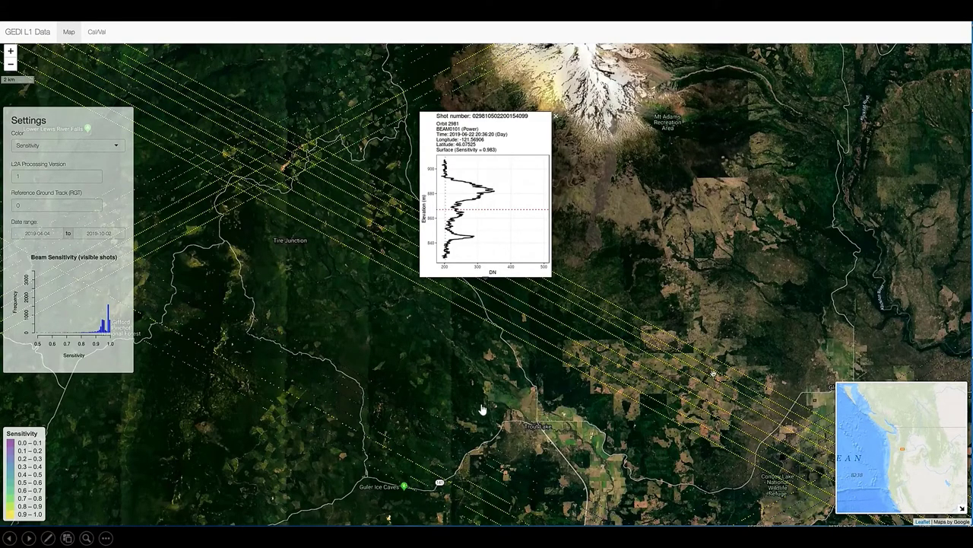
Step: Zoom into the Pacific Northwest shots along the White Salmon River to 30 m
click(11, 66)
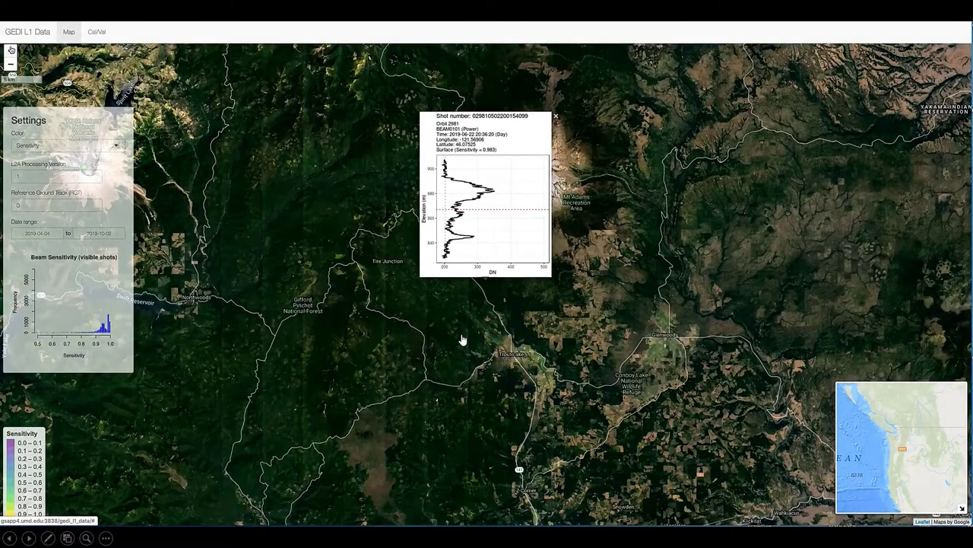
scroll(462, 340, up, 3)
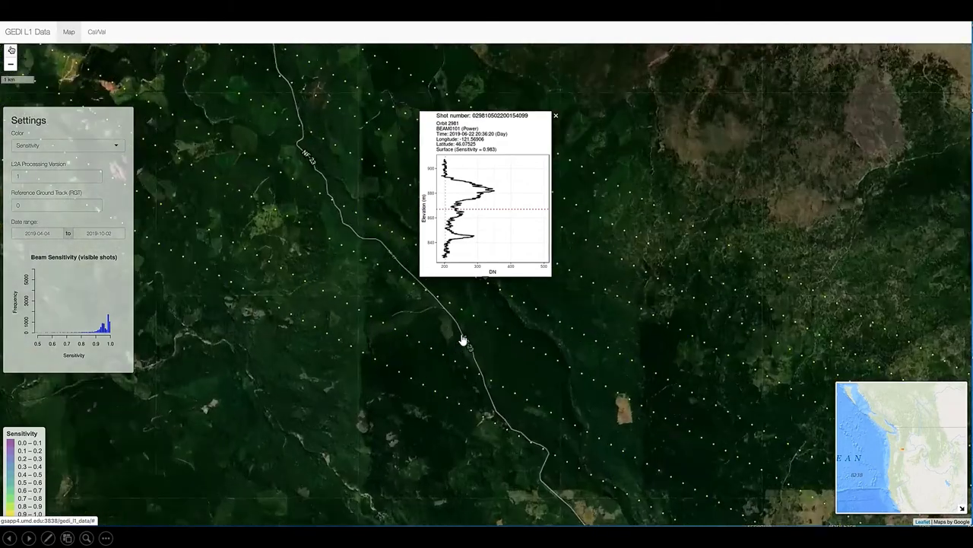
scroll(462, 340, up, 3)
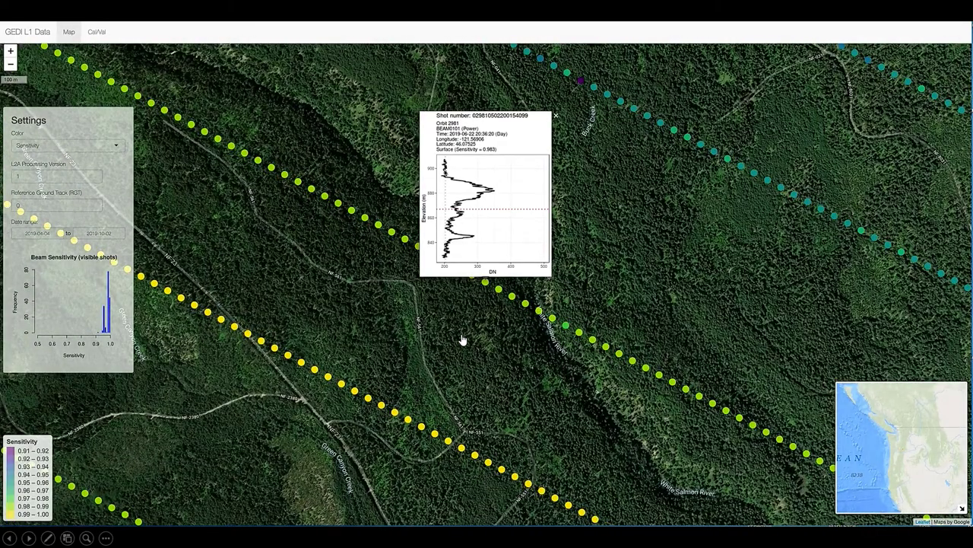
click(12, 53)
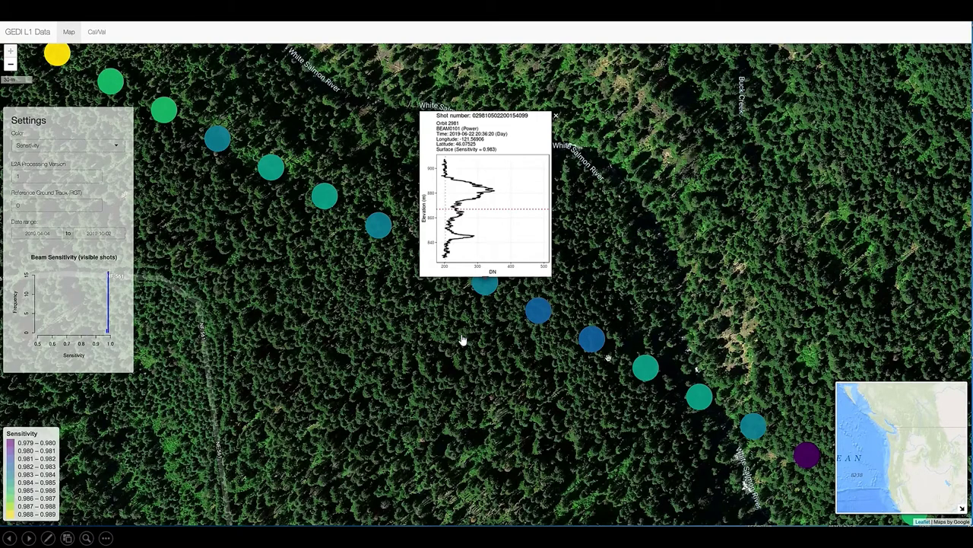
Step: View waveforms of two neighbouring teal shots, then go back to the Cal/Val tables
click(647, 373)
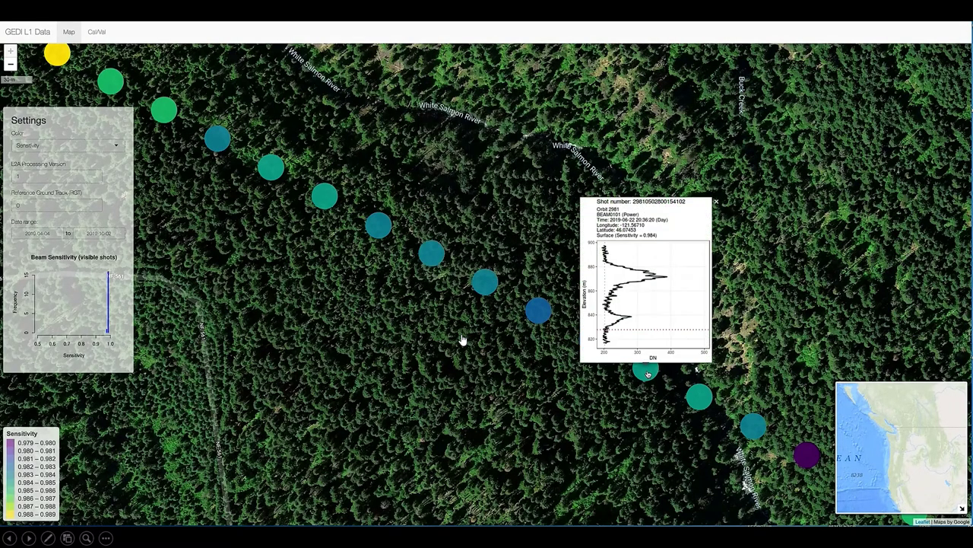
click(704, 401)
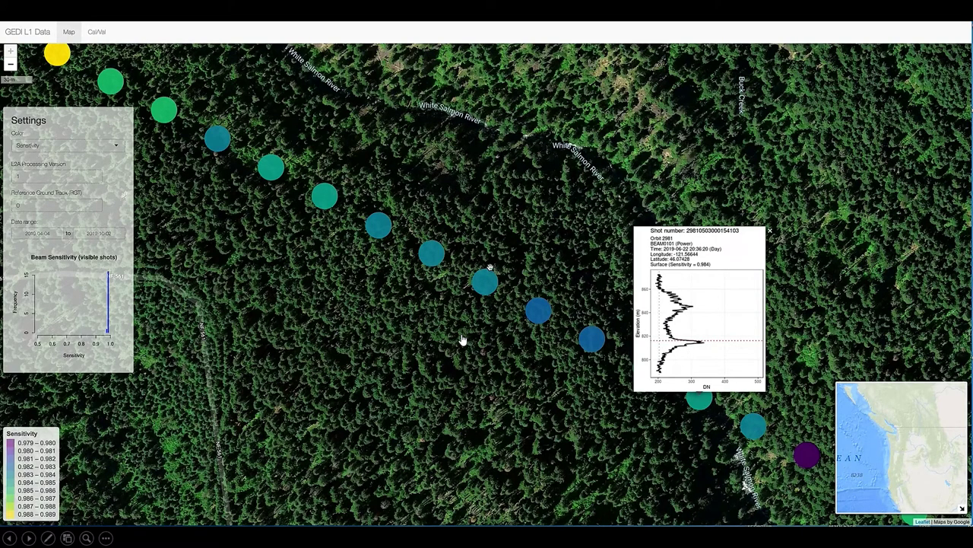
click(97, 32)
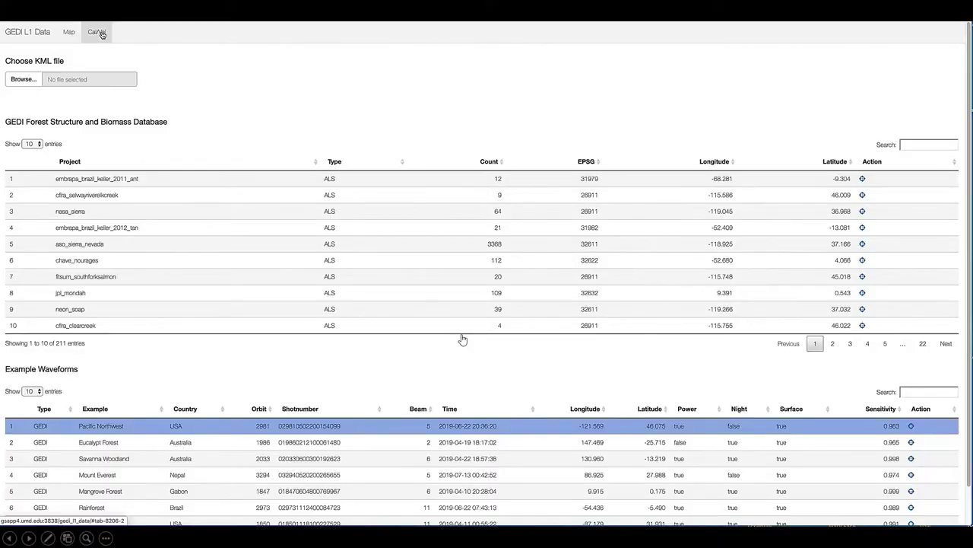
Step: Map the Savanna Woodland example shot (row 3) in northern Australia and zoom in one level
scroll(462, 339, down, 1)
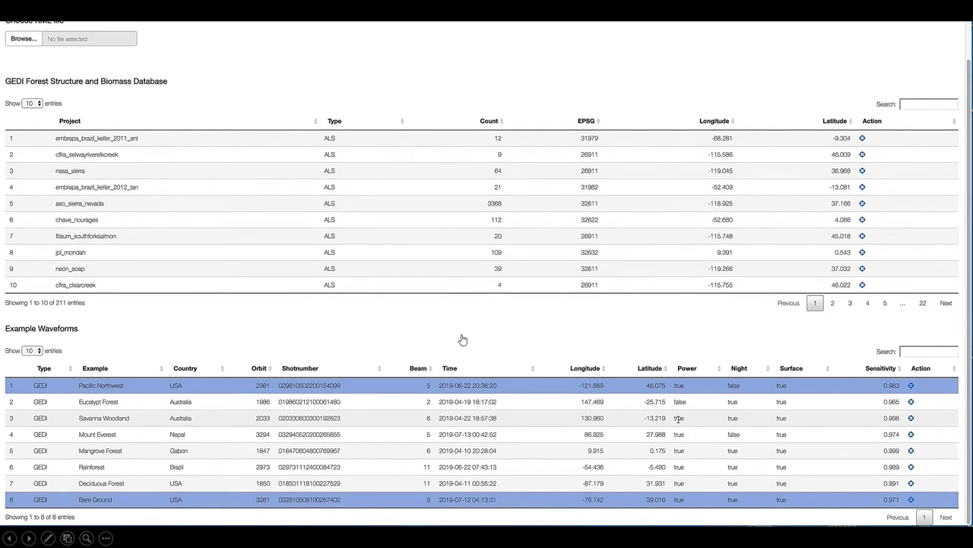
click(911, 419)
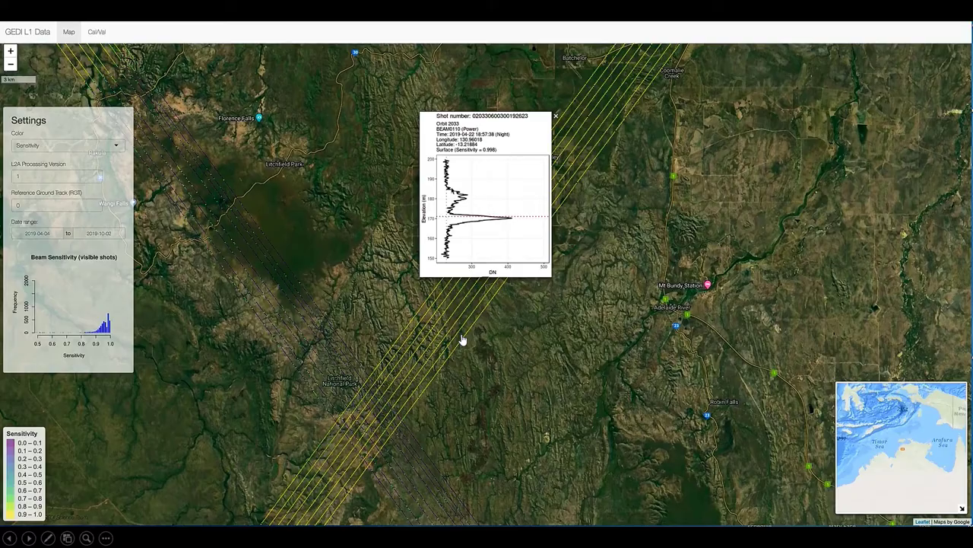
click(11, 51)
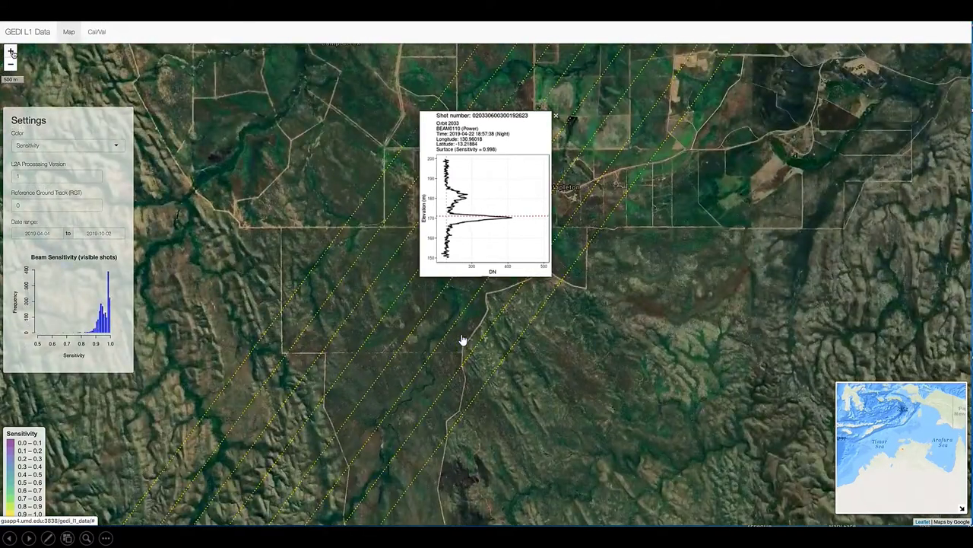
Step: Zoom the map in to the 50 m scale on the Savanna Woodland shots
click(11, 51)
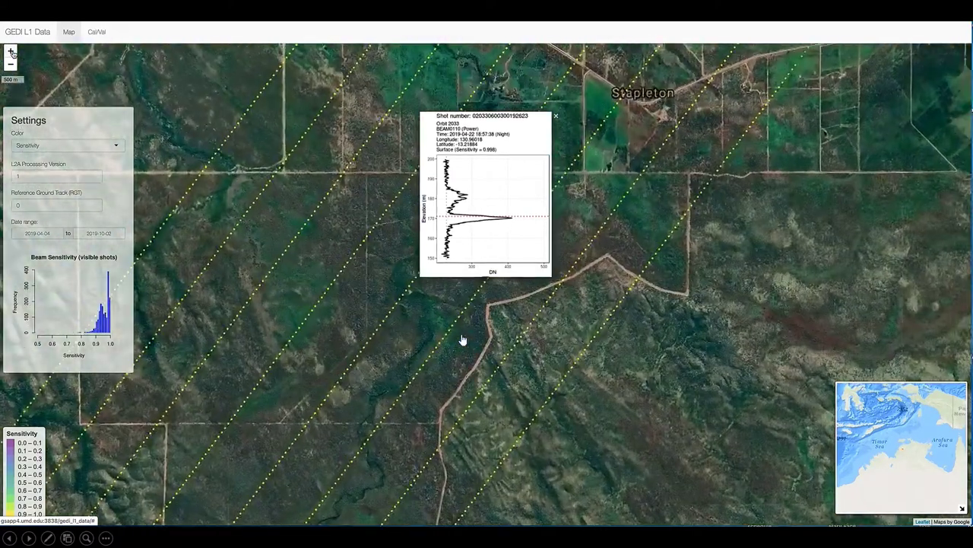
click(11, 51)
click(11, 51)
click(10, 51)
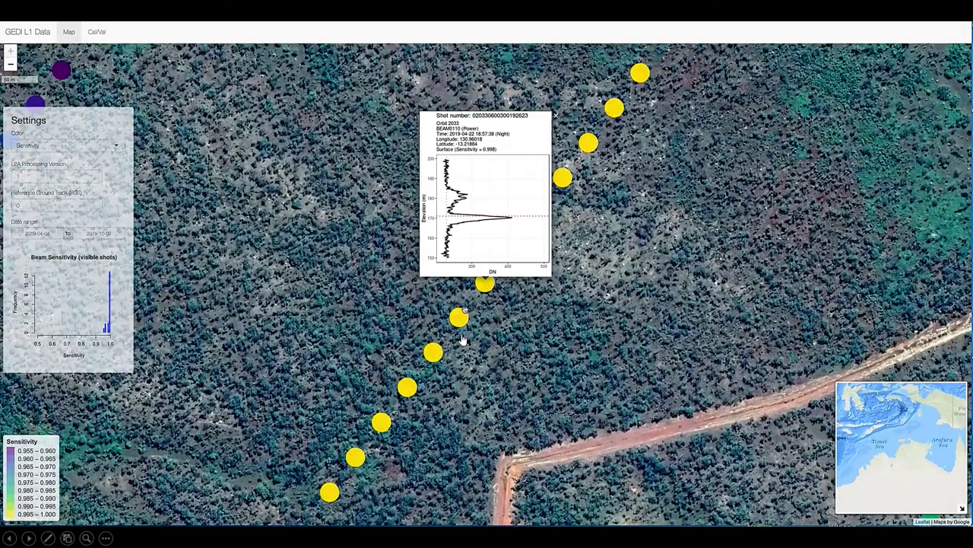
Step: View waveforms of two neighbouring yellow shots, then go back to the Cal/Val tables
click(460, 335)
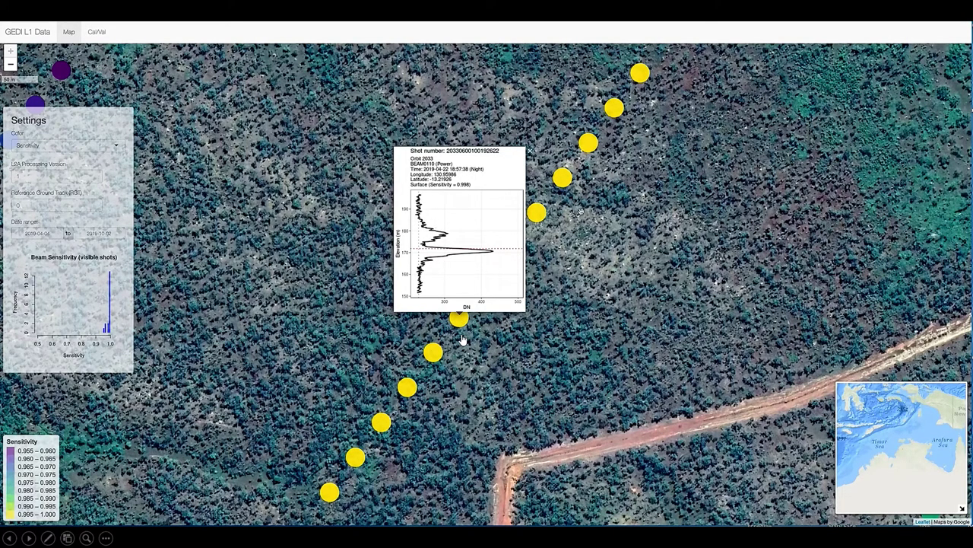
click(539, 215)
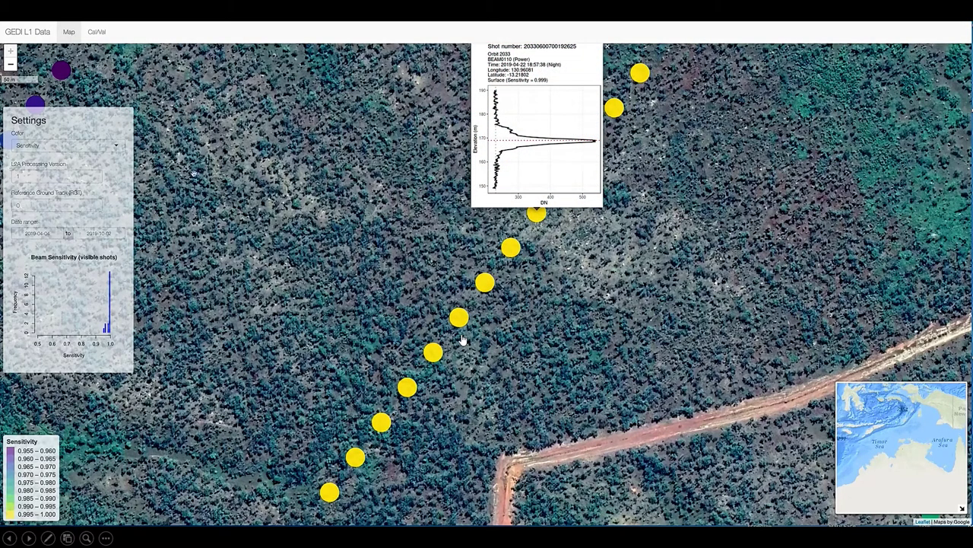
click(96, 32)
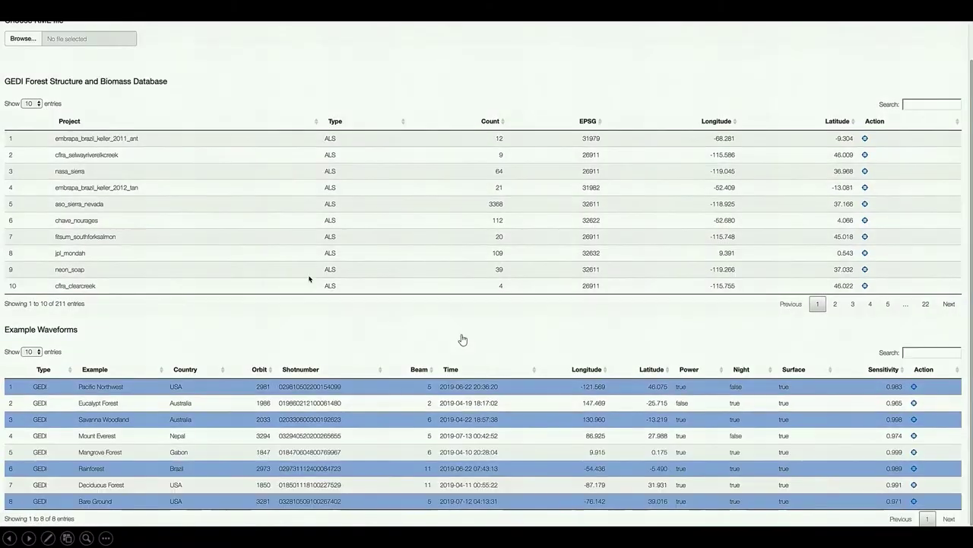